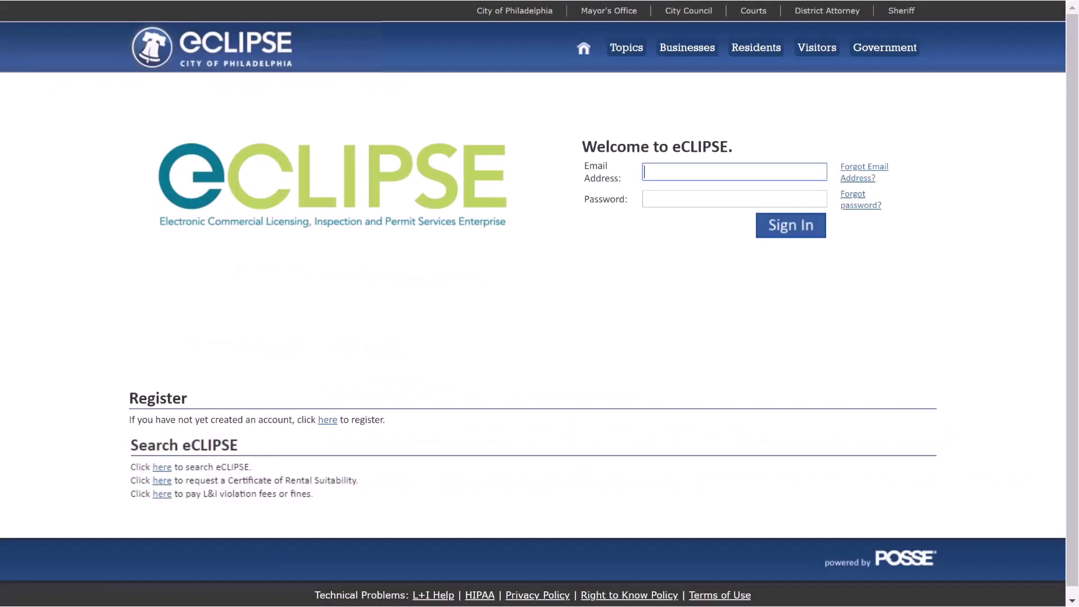
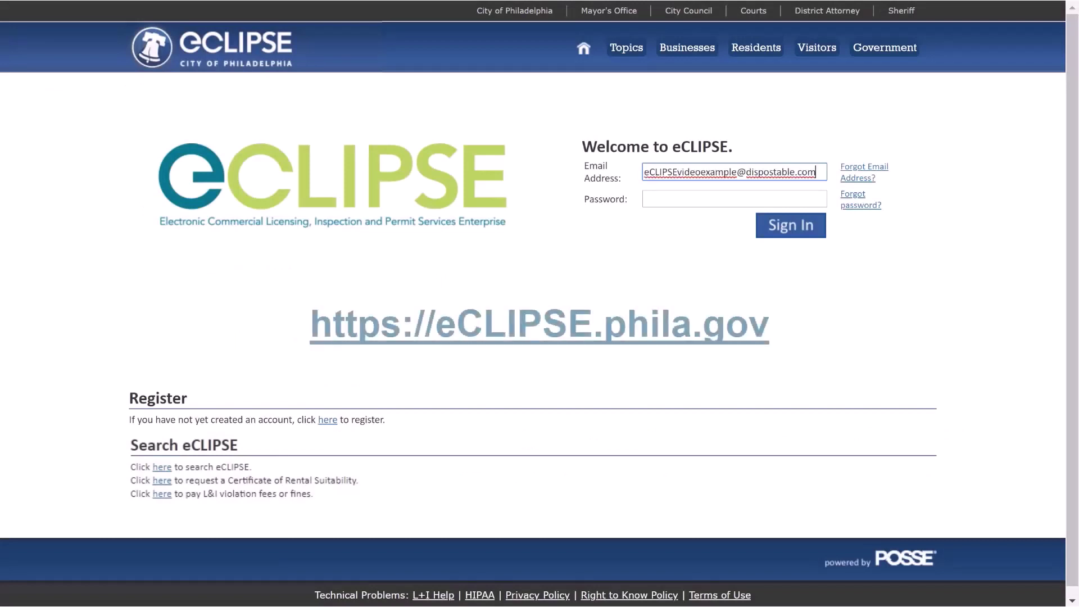
# Step: Sign in to eCLIPSE with the account's email address and password
pyautogui.press('Tab')
pyautogui.write('********')
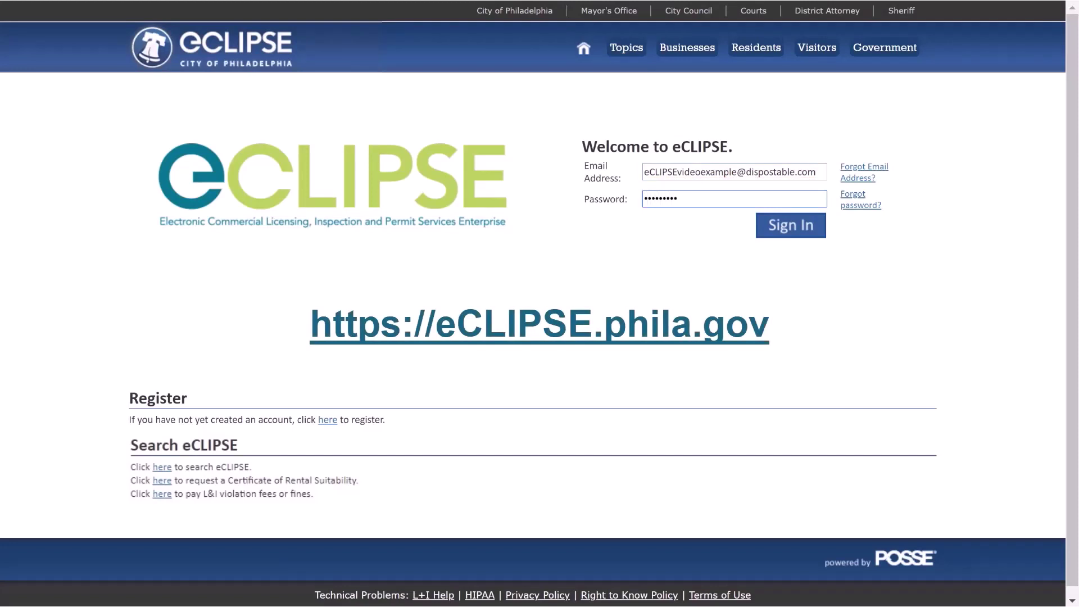
pyautogui.click(805, 235)
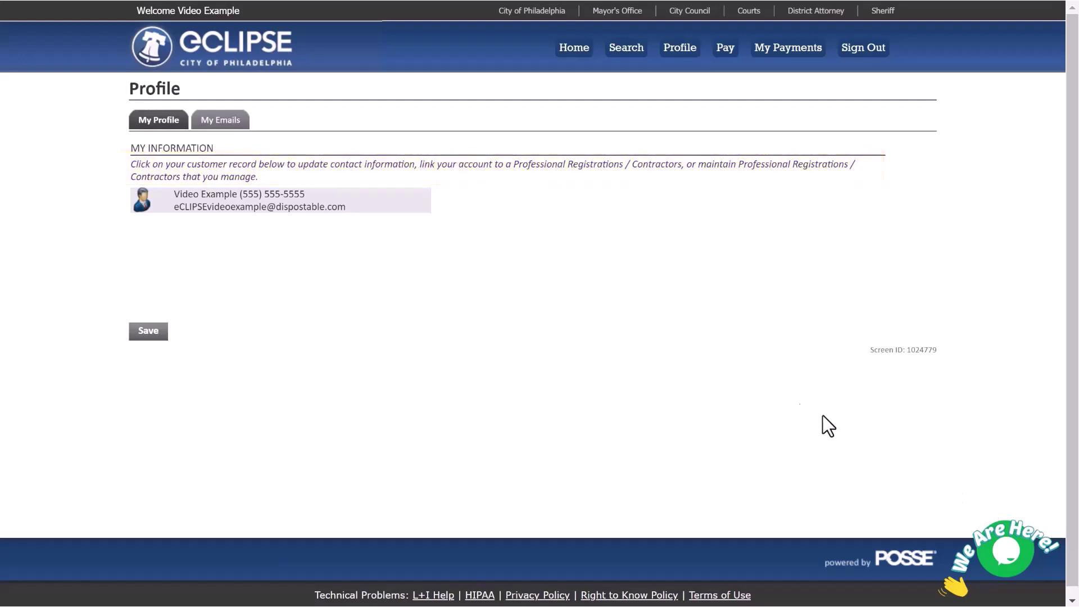
# Step: Add a mailing address with the street, city Philadelphia, state Pennsylvania, country USA and zip, then save it
pyautogui.click(364, 201)
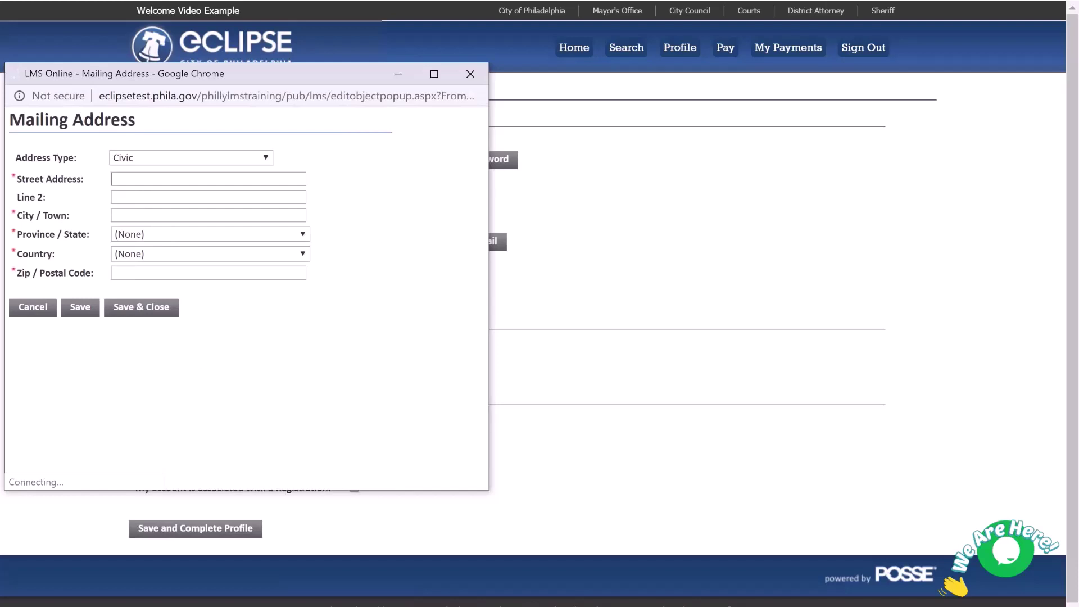
pyautogui.write('1400 John F Kennedy Bl')
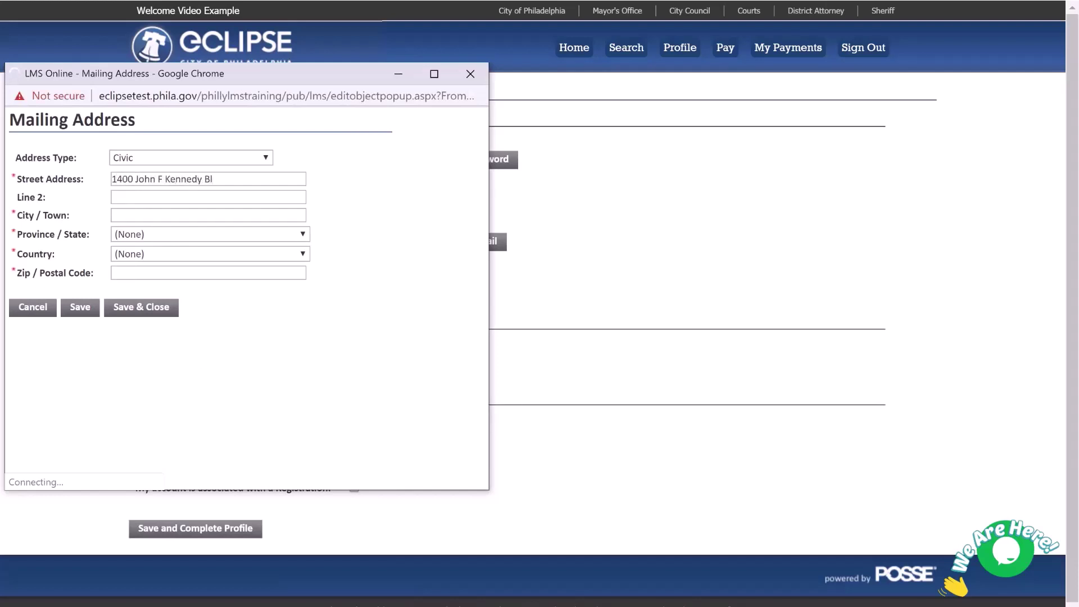
pyautogui.write('vd')
pyautogui.press('Tab')
pyautogui.press('Tab')
pyautogui.write('Philadelphia')
pyautogui.press('Tab')
pyautogui.press('p')
pyautogui.press('Tab')
pyautogui.press('u')
pyautogui.press('Tab')
pyautogui.write('19107')
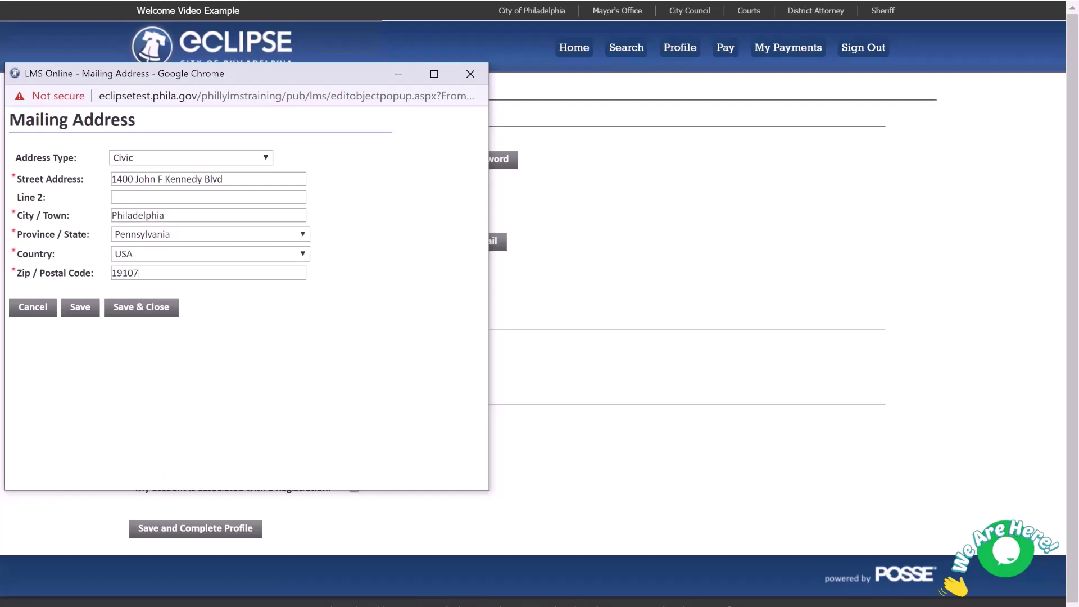
pyautogui.click(141, 307)
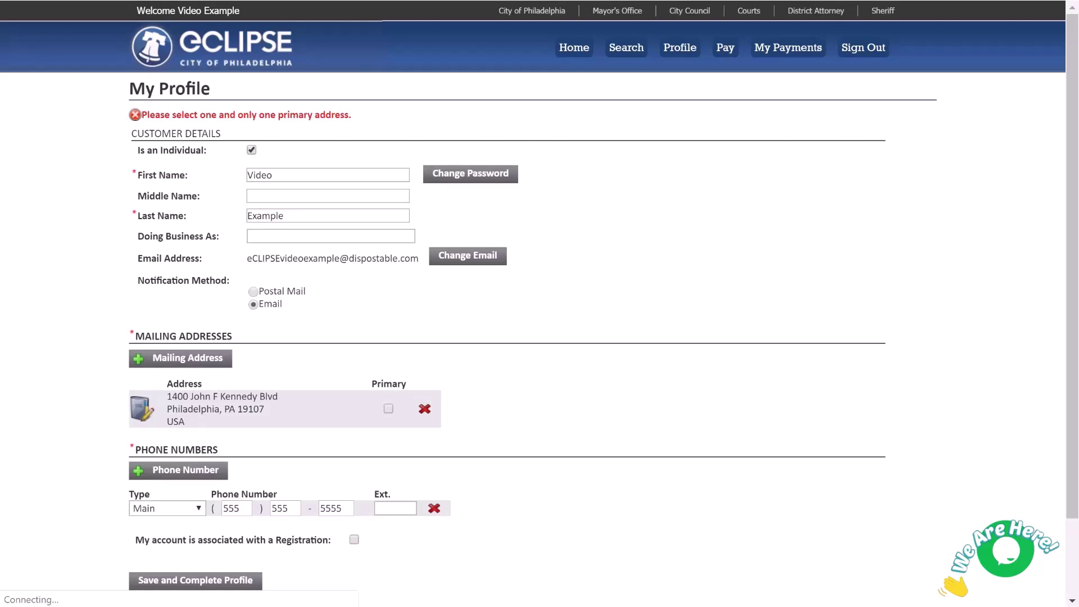
# Step: Make the new address primary, tick 'My account is associated with a Registration', and save the profile
pyautogui.click(389, 409)
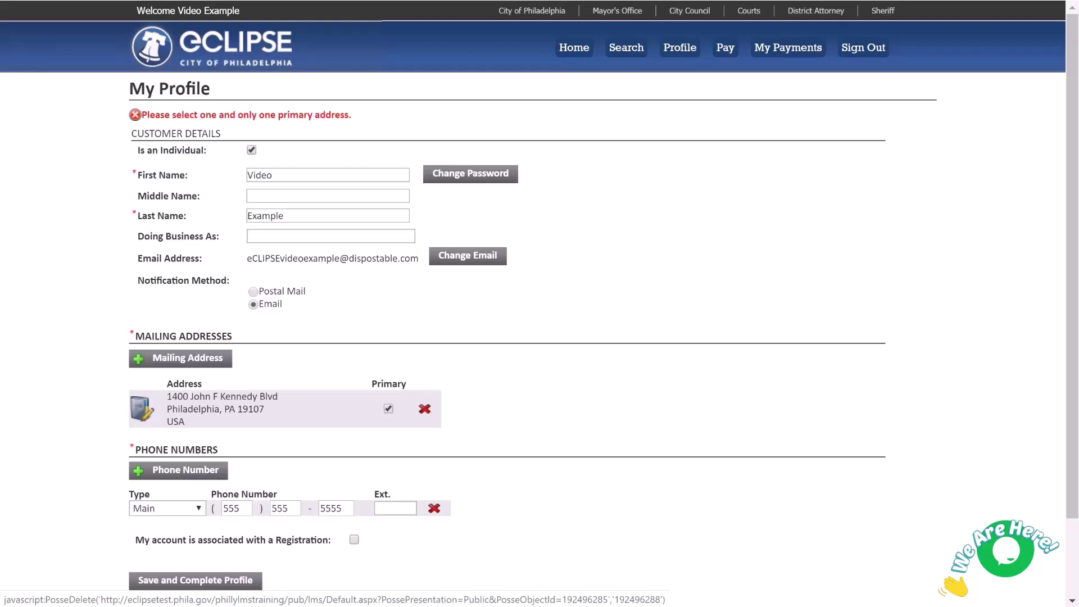
pyautogui.click(354, 539)
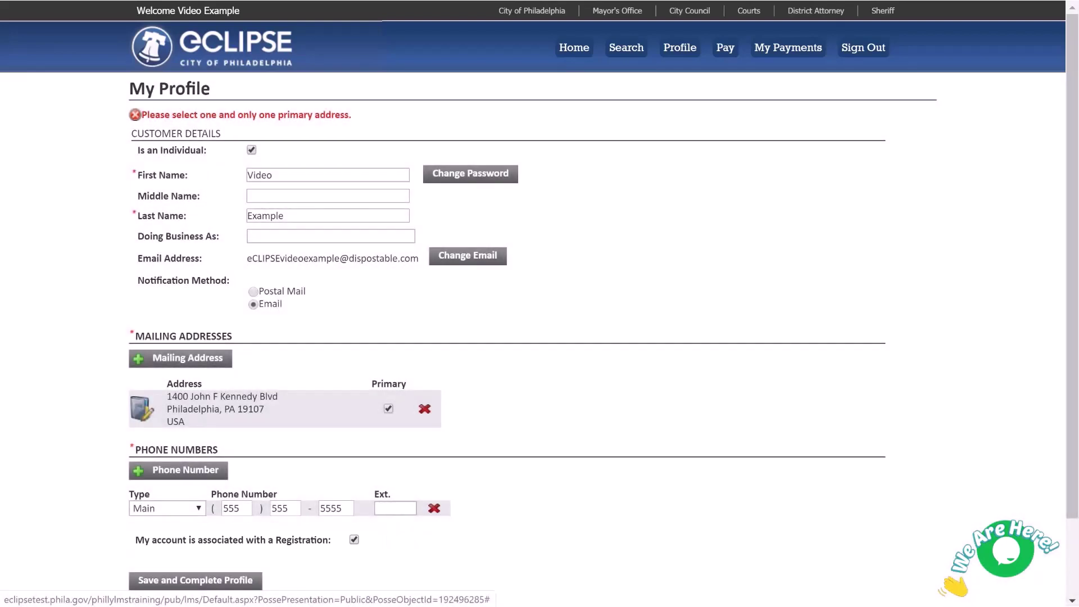
pyautogui.click(195, 580)
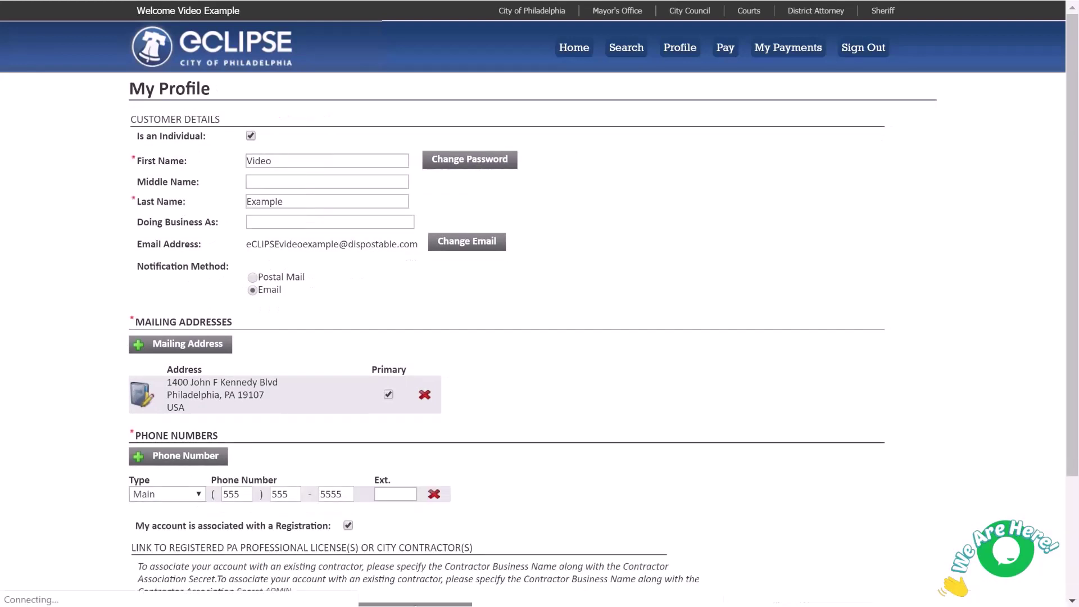
# Step: Paste the contractor's association PIN and link the account to that contractor
pyautogui.scroll(-3, 540, 303)
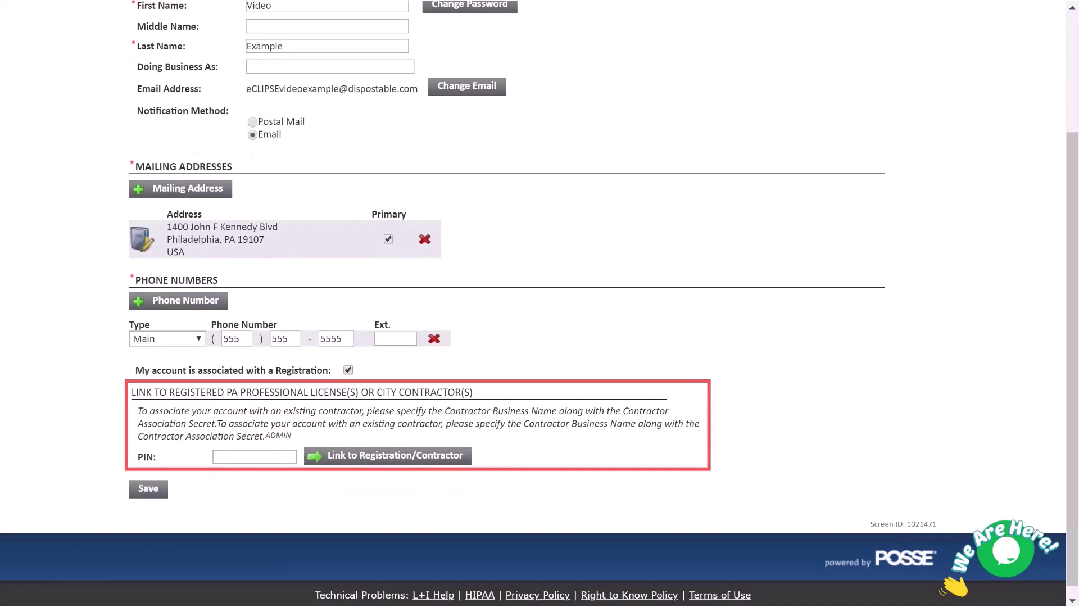
pyautogui.click(254, 457)
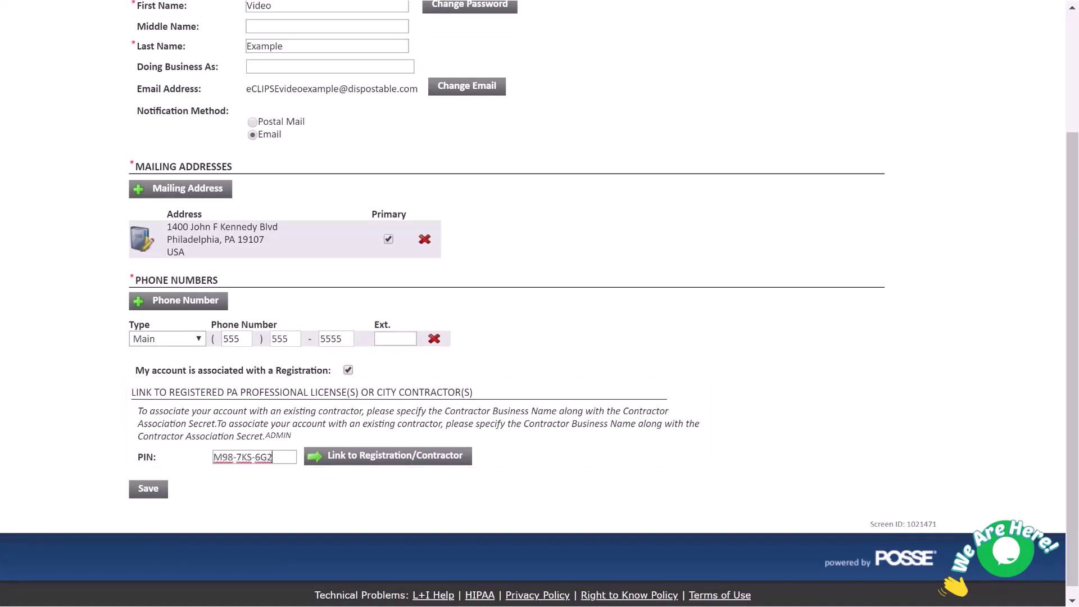
pyautogui.click(388, 455)
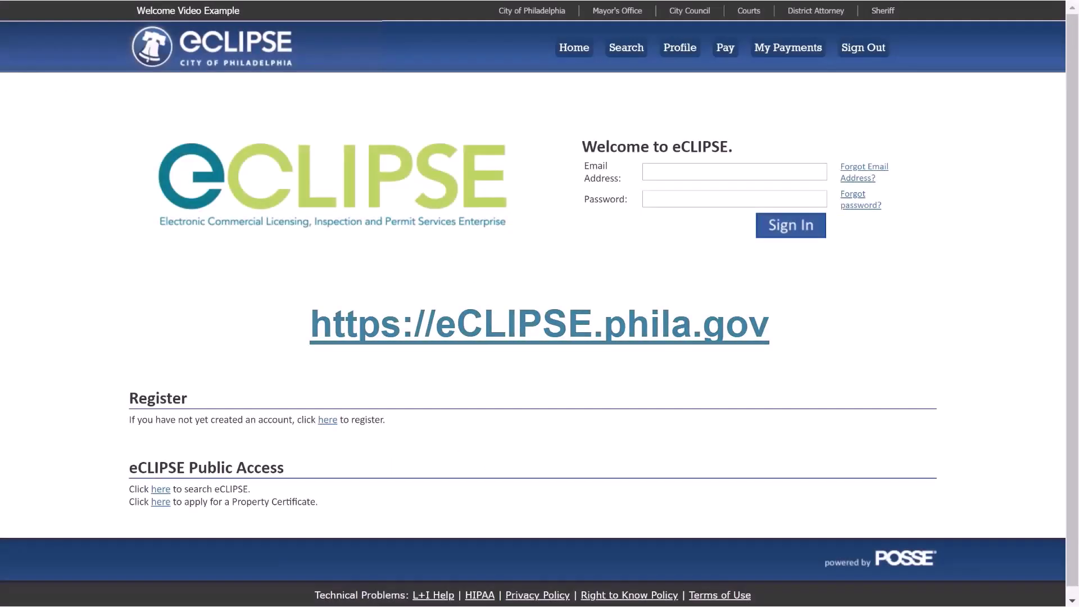
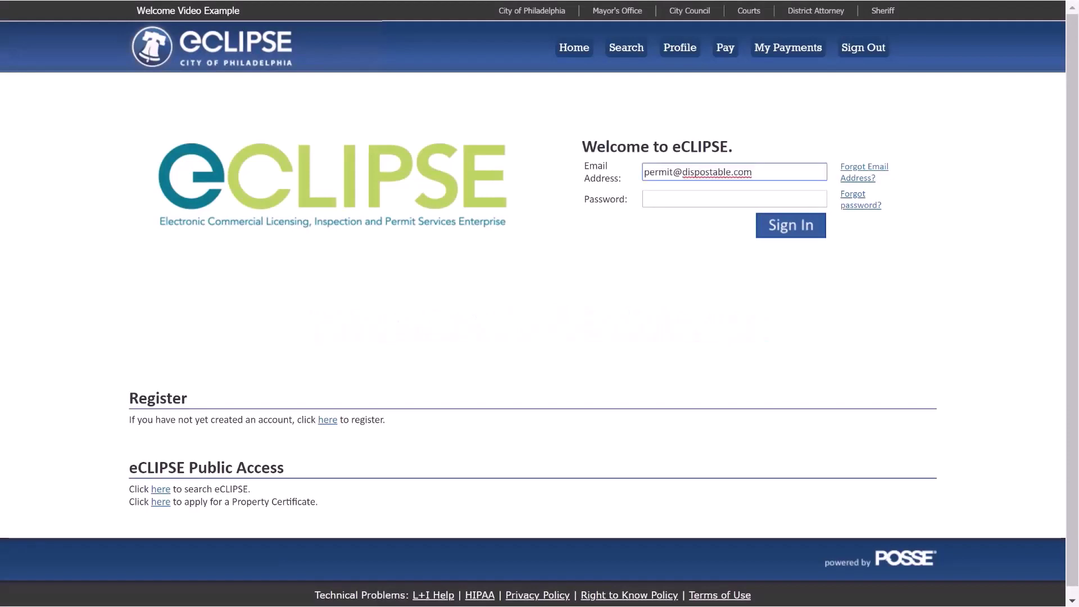
# Step: Sign in with the second account's email and password, then go to its Profile page
pyautogui.click(657, 198)
pyautogui.write('••••••••')
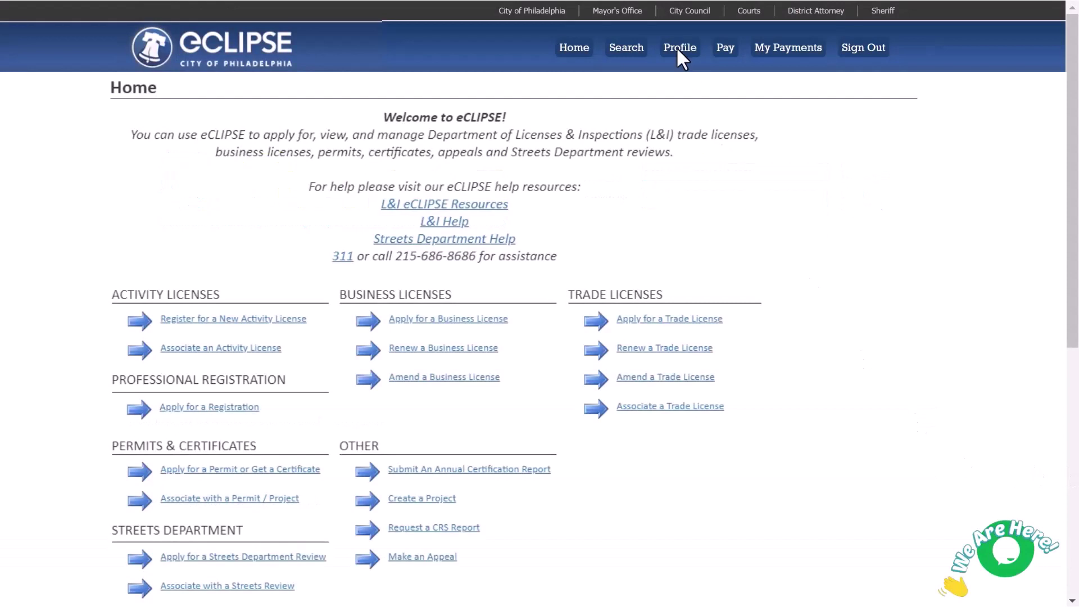
pyautogui.click(678, 49)
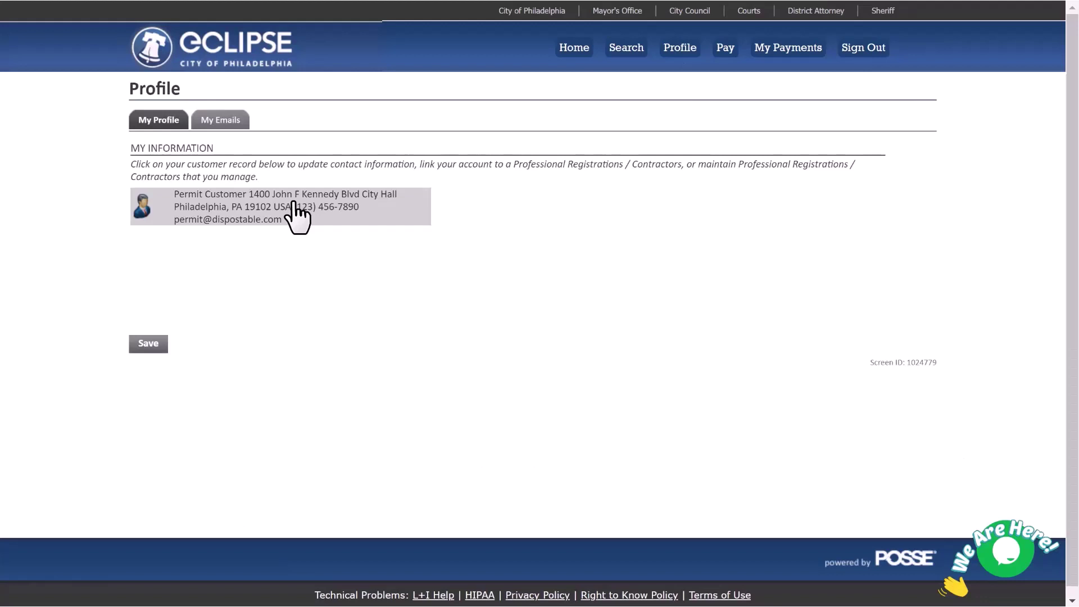
# Step: Open the customer record and scroll to its list of linked contractor registrations
pyautogui.click(296, 215)
pyautogui.scroll(-10, 540, 304)
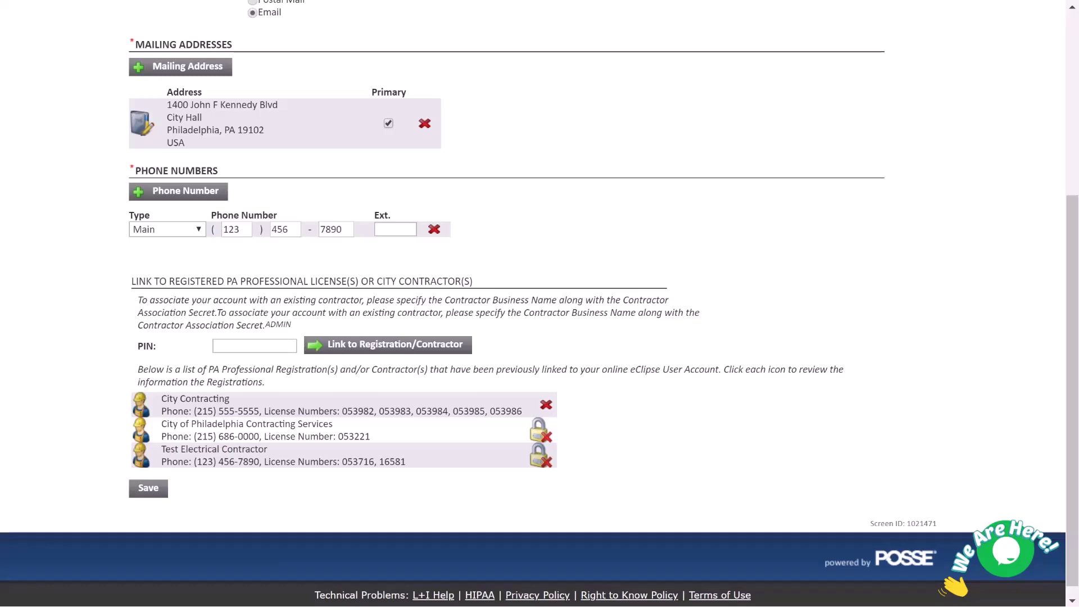
# Step: Open the City of Philadelphia Contracting Services contractor record
pyautogui.click(499, 434)
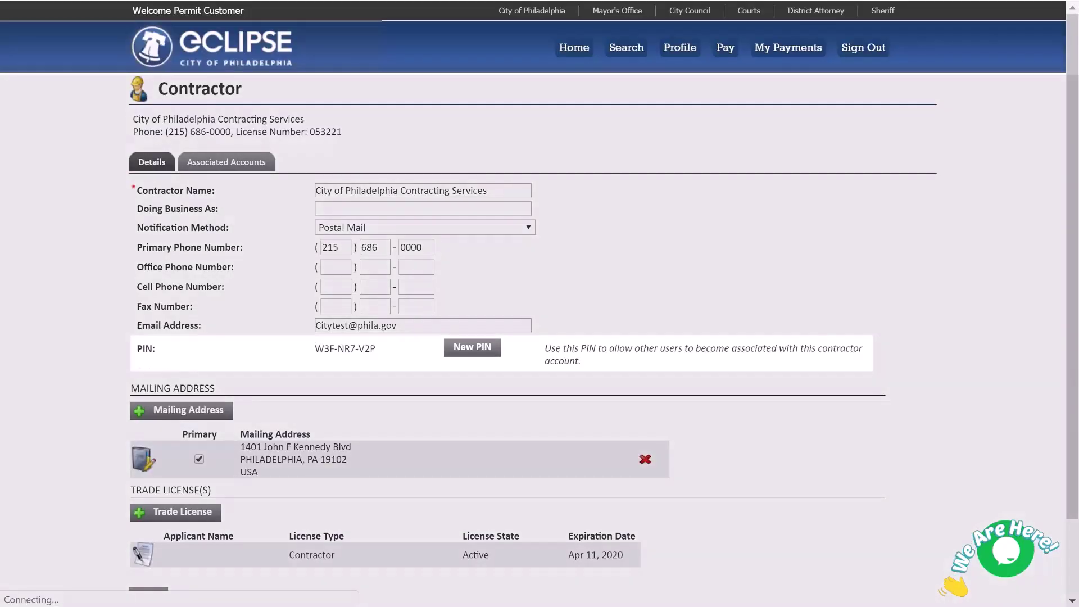